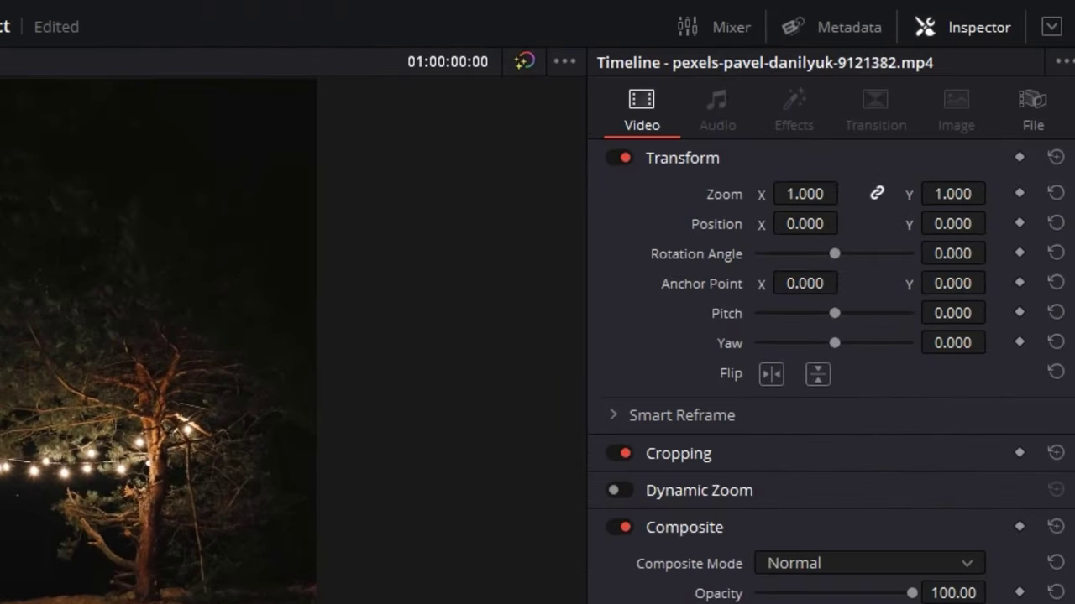
{"action": "left_click", "coordinate": [565, 61]}
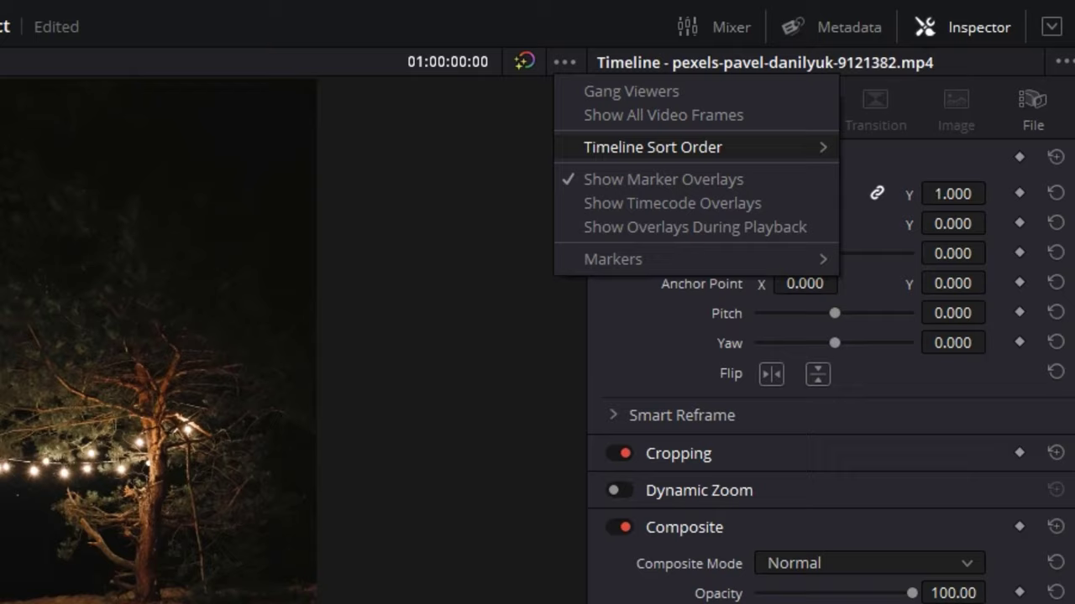
{"action": "mouse_move", "coordinate": [663, 146]}
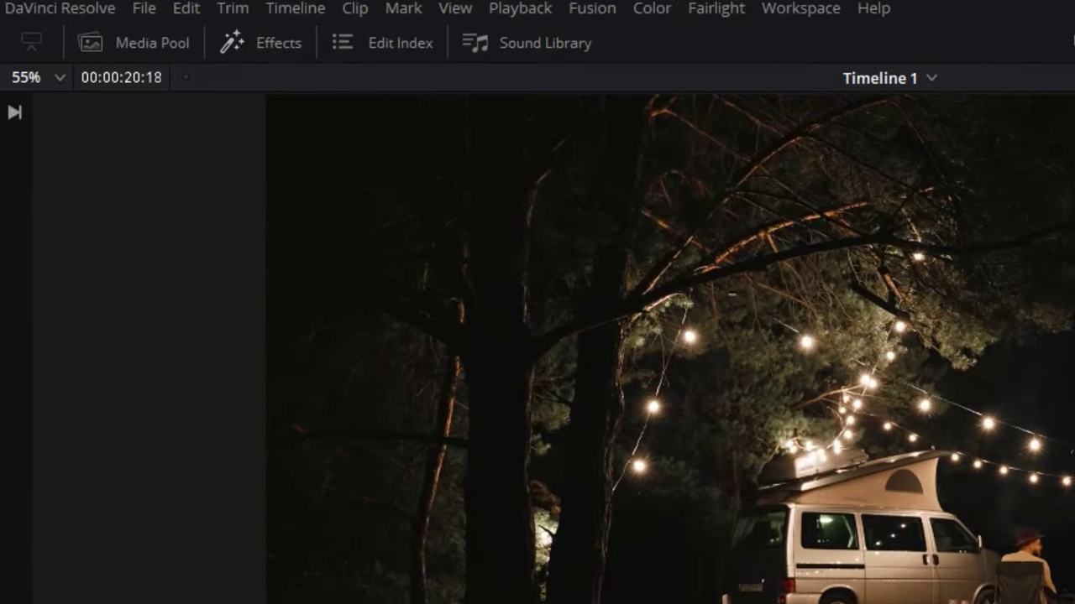
Open the effects library and search the Open FX category for "grid".
{"action": "left_click", "coordinate": [261, 43]}
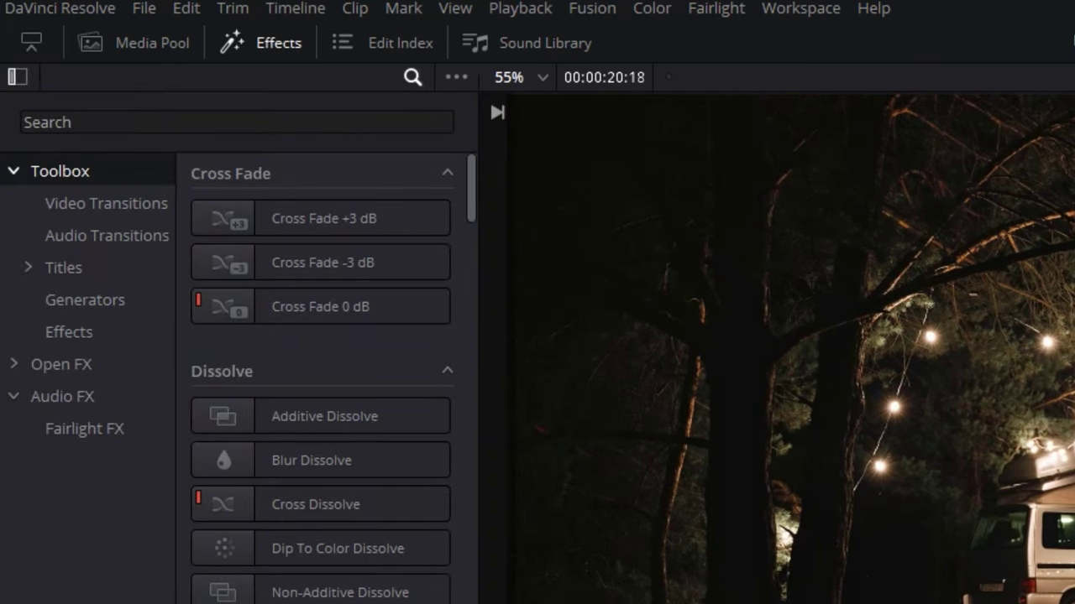
{"action": "left_click", "coordinate": [62, 364]}
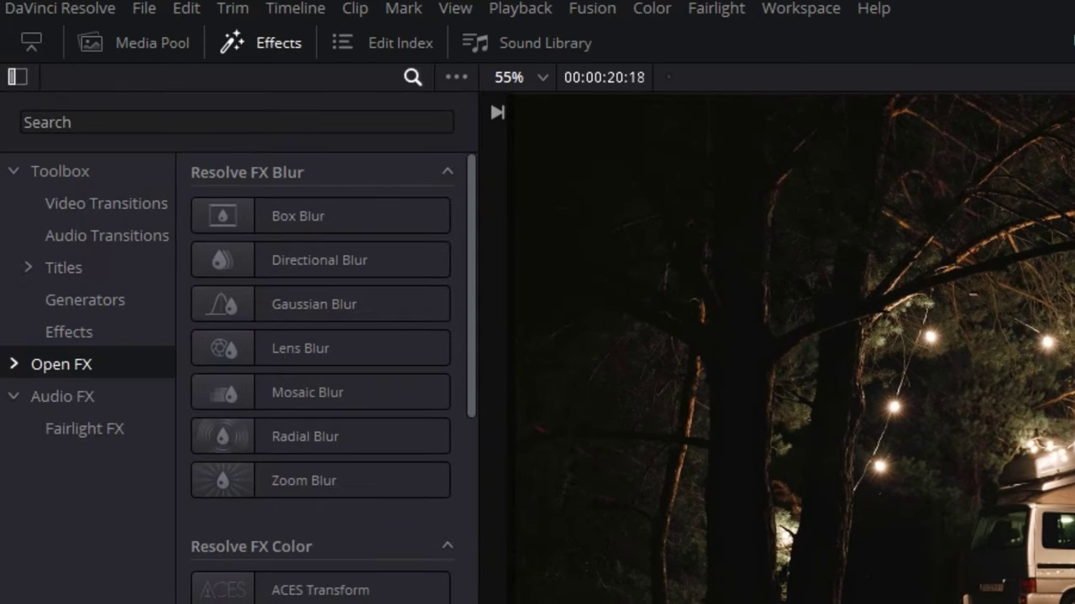
{"action": "left_click", "coordinate": [126, 123]}
{"action": "type", "text": "grid"}
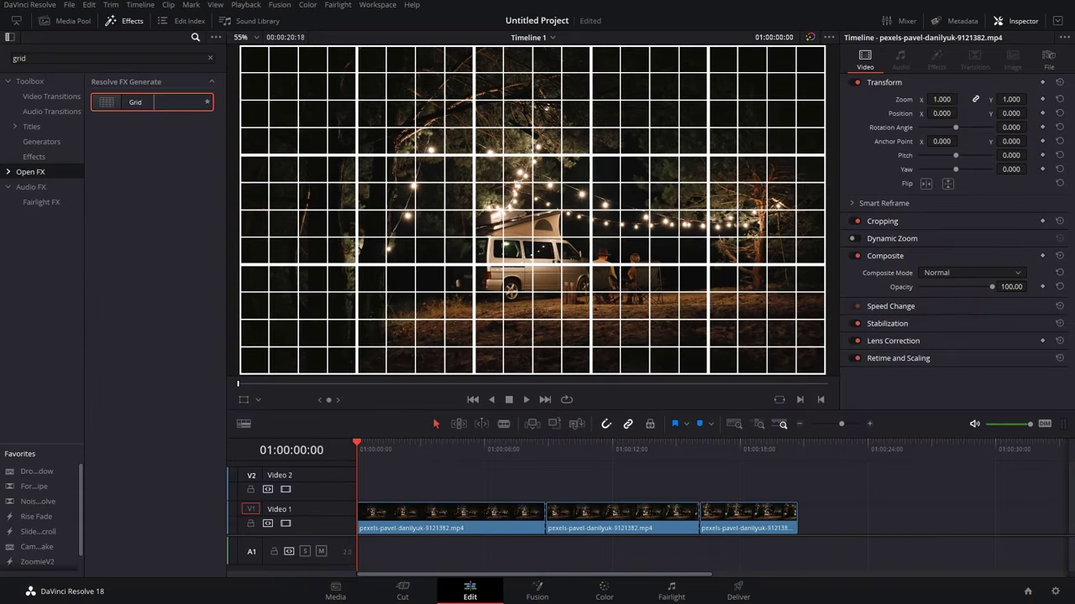
Apply the Grid effect to the first clip on Video 1 and scrub through the clip to preview it.
{"action": "left_click_drag", "start_coordinate": [328, 216], "coordinate": [470, 266]}
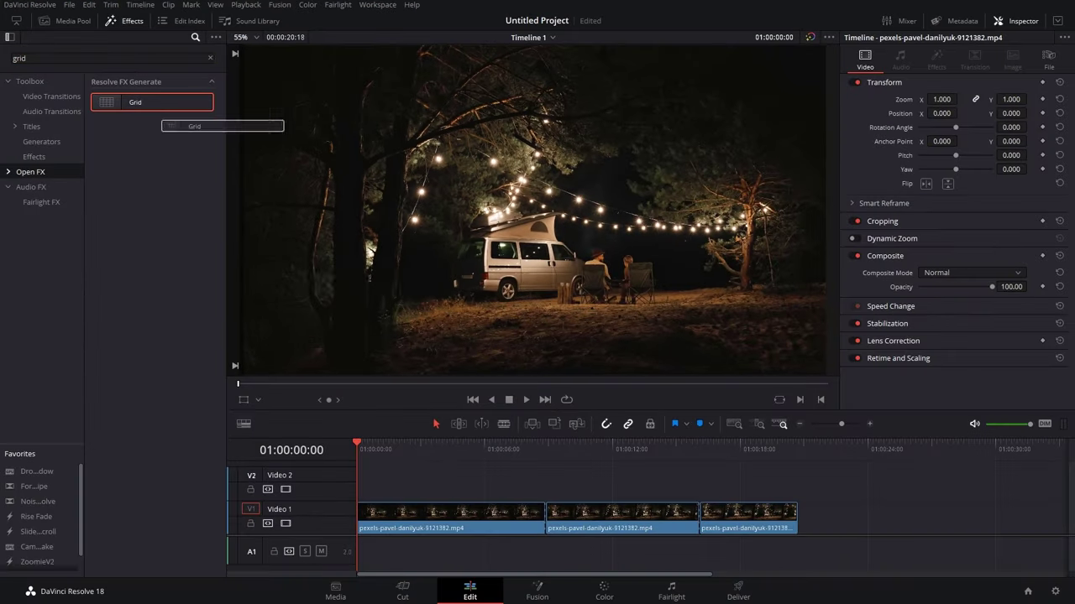
{"action": "left_click_drag", "start_coordinate": [222, 127], "coordinate": [449, 512]}
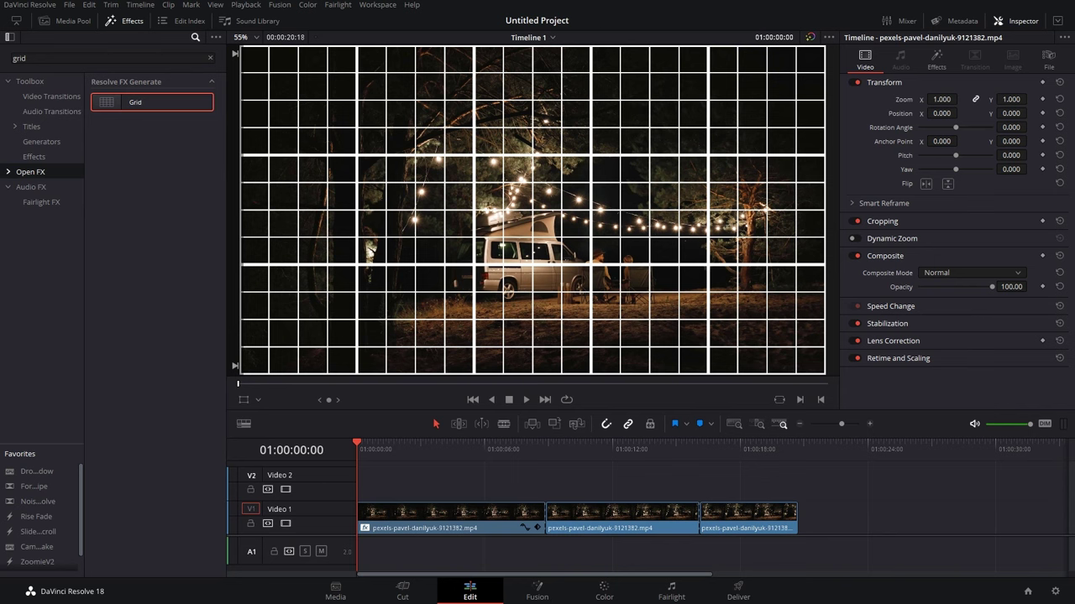
{"action": "mouse_move", "coordinate": [501, 449]}
{"action": "left_mouse_down"}
{"action": "mouse_move", "coordinate": [722, 449]}
{"action": "mouse_move", "coordinate": [502, 449]}
{"action": "left_mouse_up"}
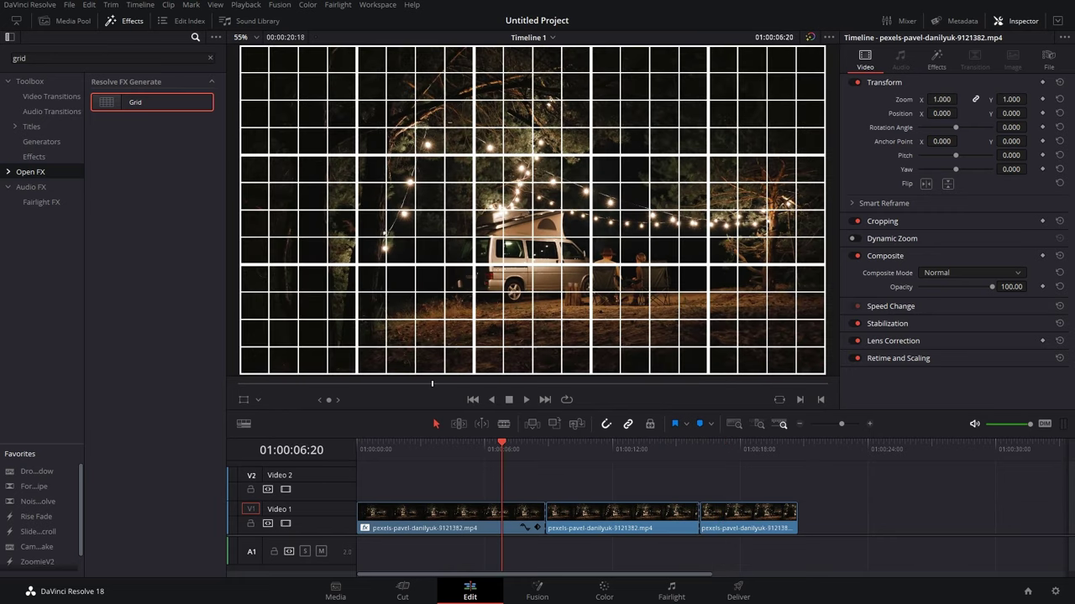
Switch off the first clip's Grid effect and delete it from the clip.
{"action": "left_click", "coordinate": [460, 519]}
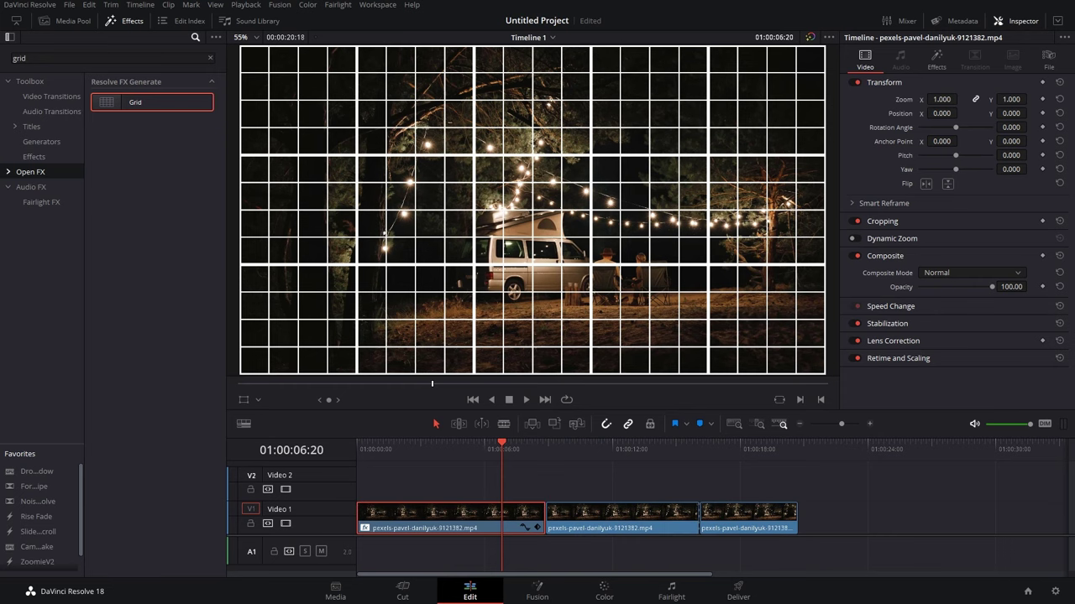
{"action": "mouse_move", "coordinate": [502, 445]}
{"action": "left_mouse_down"}
{"action": "mouse_move", "coordinate": [698, 445]}
{"action": "mouse_move", "coordinate": [481, 444]}
{"action": "left_mouse_up"}
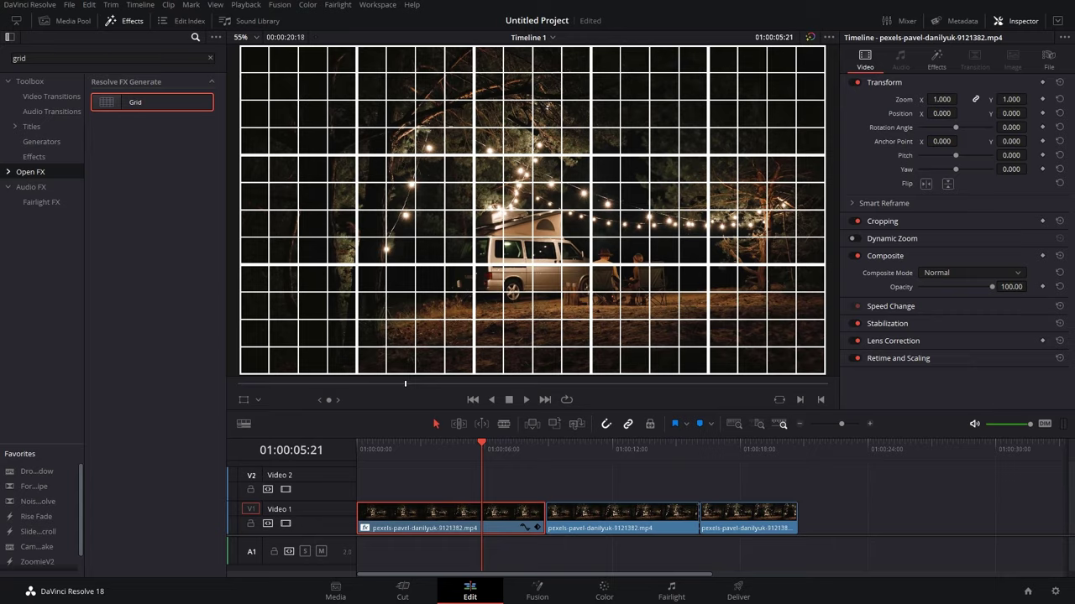
{"action": "left_click", "coordinate": [937, 59]}
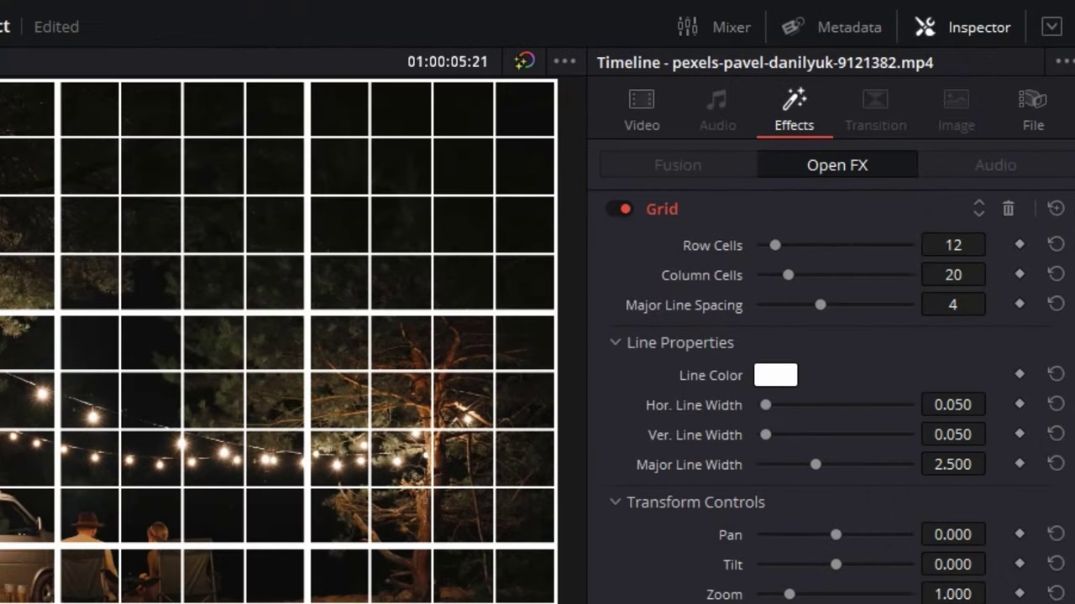
{"action": "left_click", "coordinate": [620, 209]}
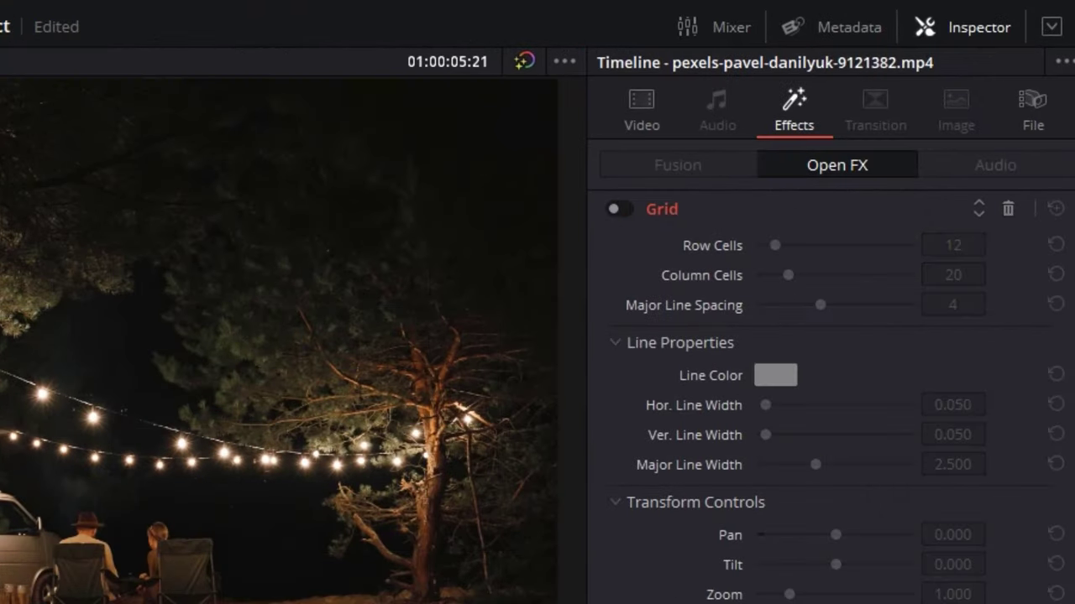
{"action": "left_click", "coordinate": [1009, 208]}
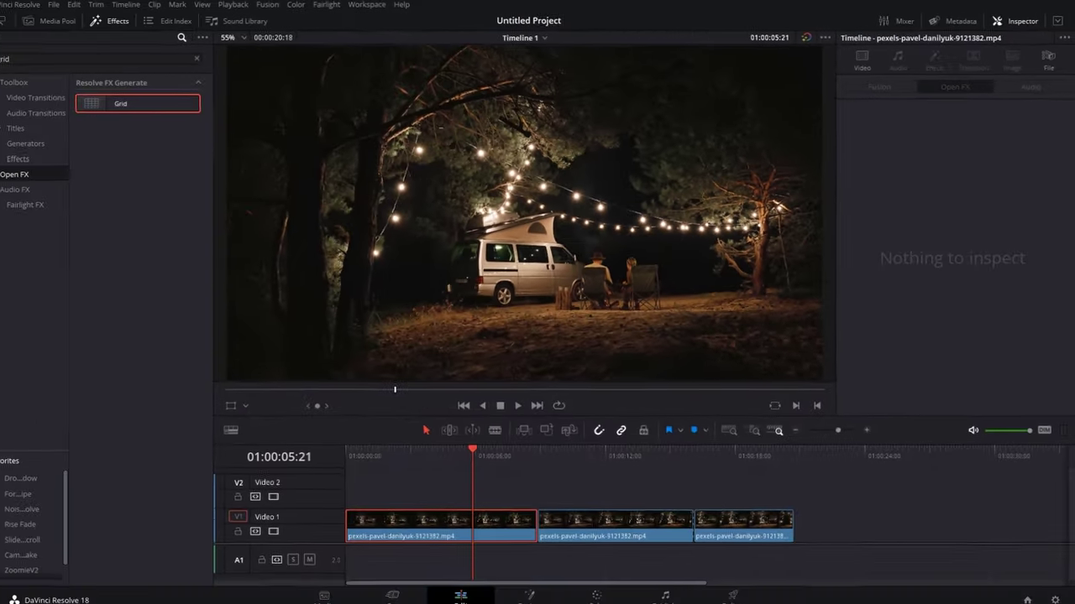
Place an Adjustment Clip at the start of Video 2 and extend it to the end of the last clip on Video 1.
{"action": "mouse_move", "coordinate": [482, 445]}
{"action": "left_mouse_down"}
{"action": "mouse_move", "coordinate": [700, 445]}
{"action": "mouse_move", "coordinate": [465, 445]}
{"action": "left_mouse_up"}
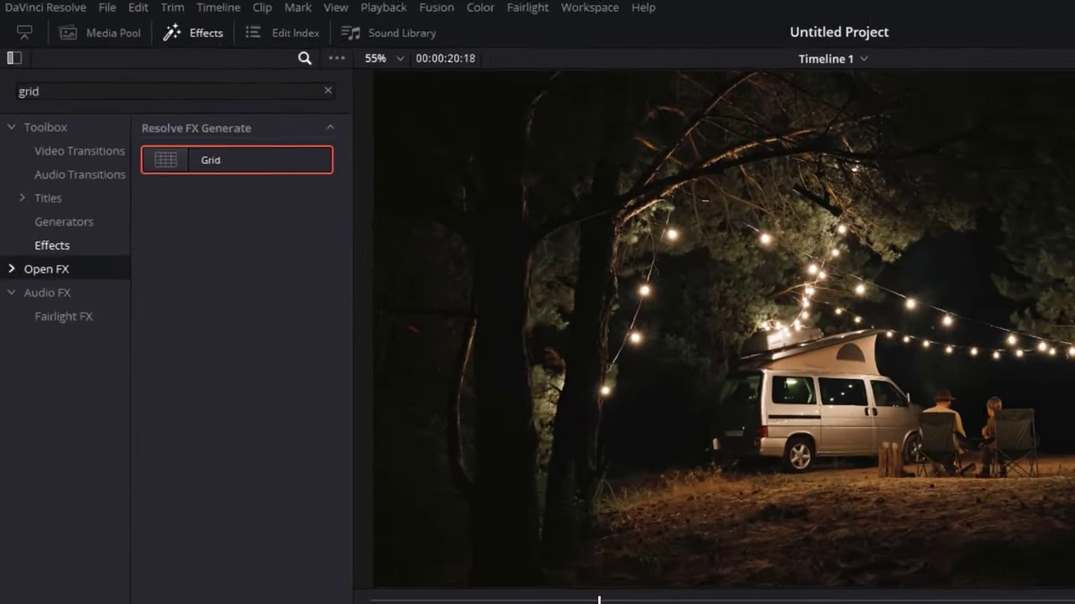
{"action": "left_click", "coordinate": [34, 157]}
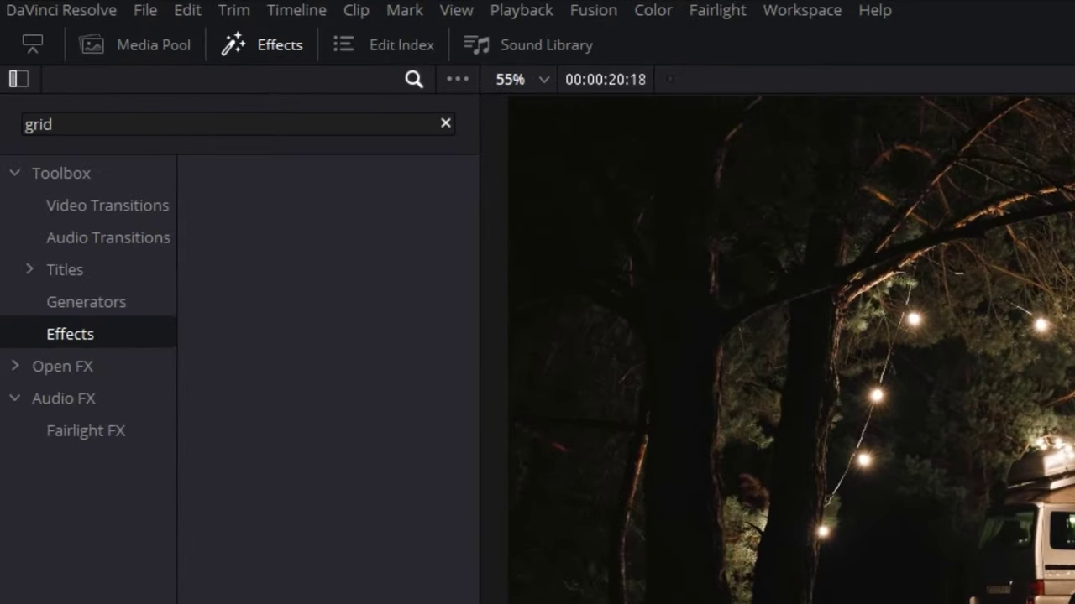
{"action": "left_click", "coordinate": [445, 123]}
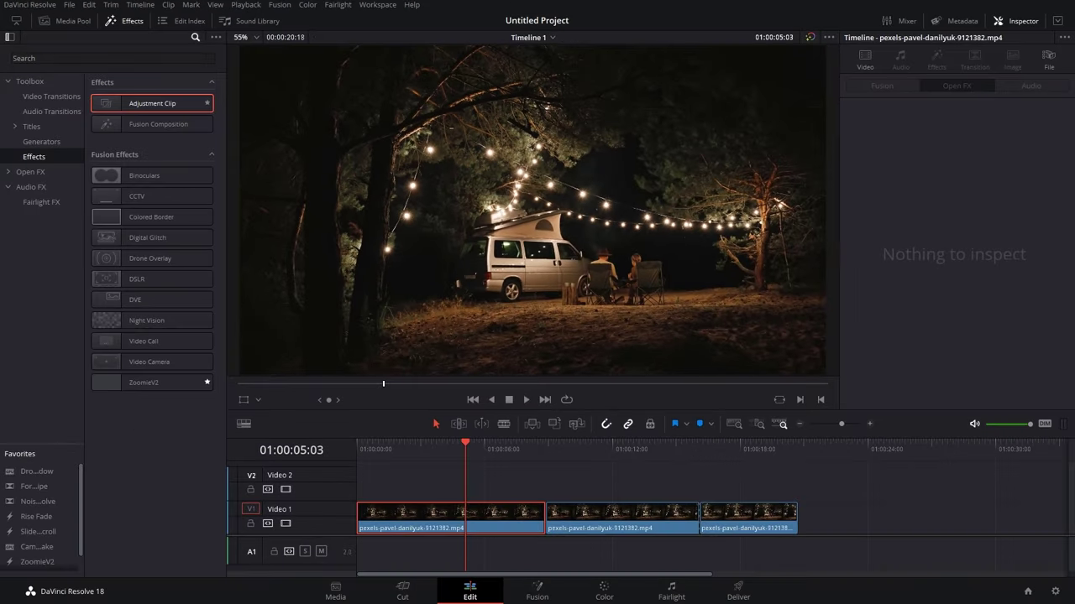
{"action": "left_click_drag", "start_coordinate": [152, 103], "coordinate": [290, 489]}
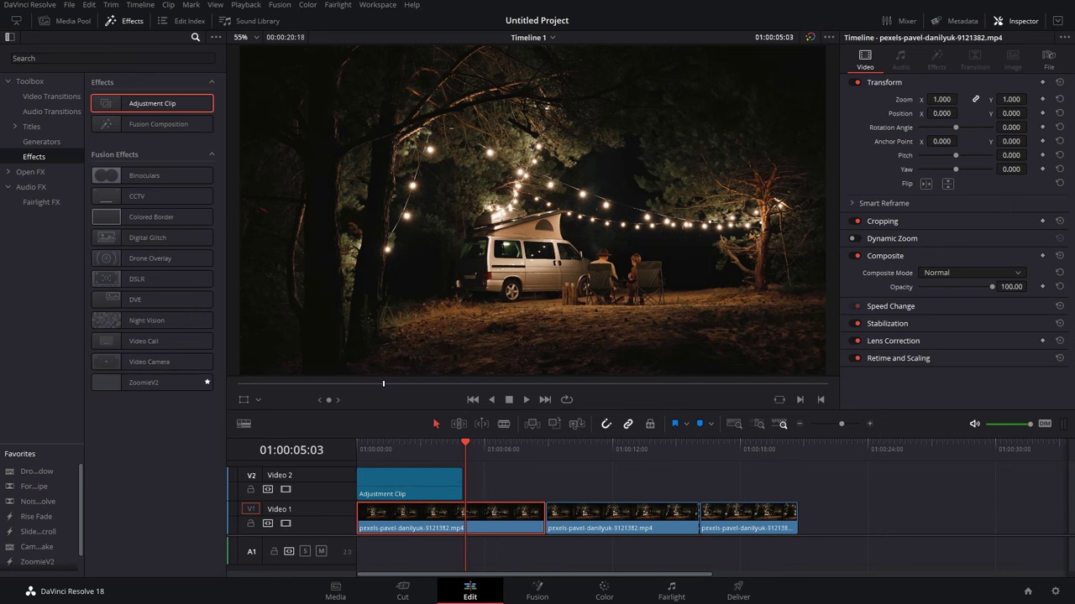
{"action": "left_click_drag", "start_coordinate": [461, 483], "coordinate": [796, 483]}
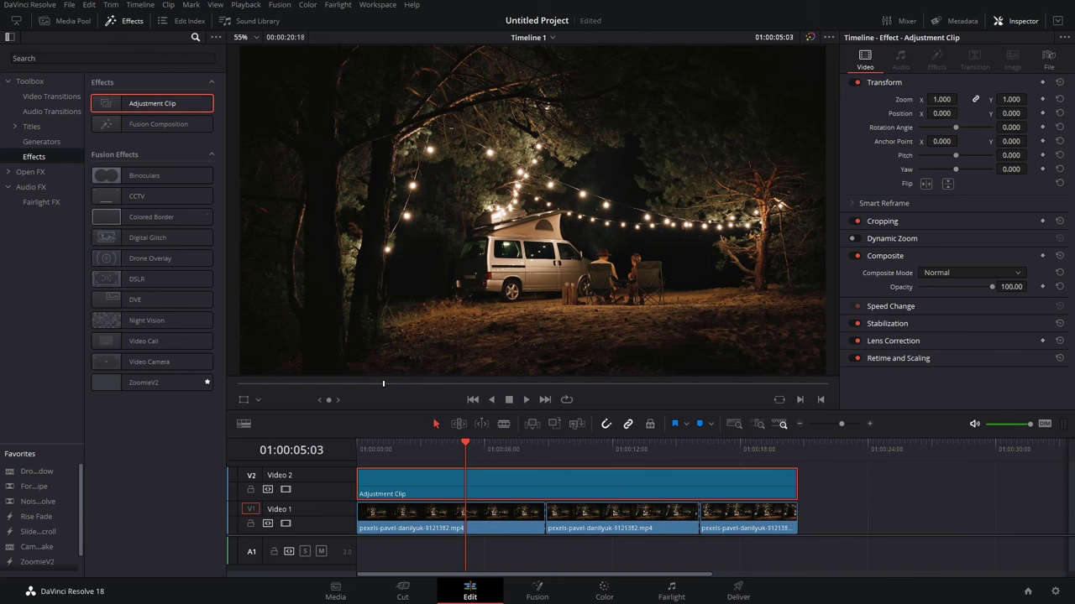
Search Open FX for "grid", apply the Grid effect to the adjustment clip and move the playhead to 01:00:06:14.
{"action": "left_click", "coordinate": [31, 172]}
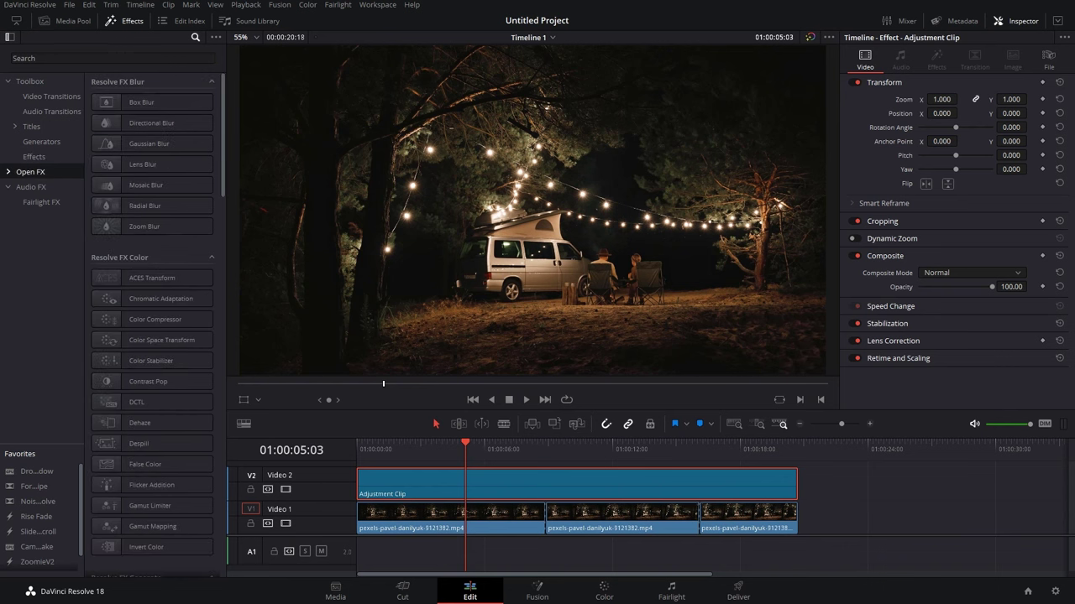
{"action": "left_click", "coordinate": [61, 58]}
{"action": "type", "text": "grid"}
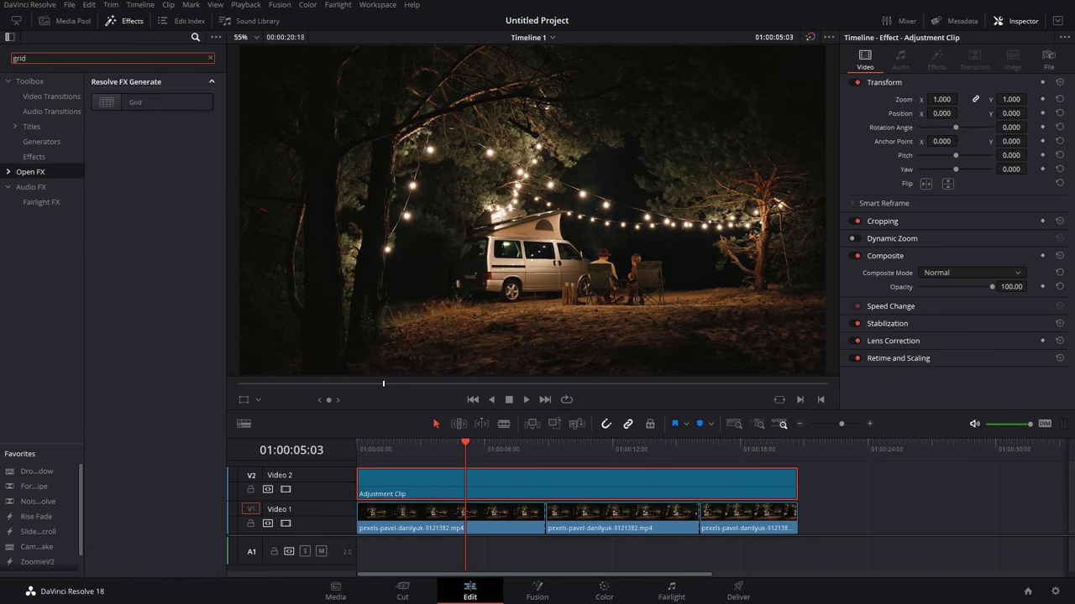
{"action": "left_click", "coordinate": [130, 101]}
{"action": "left_click_drag", "start_coordinate": [130, 102], "coordinate": [495, 483]}
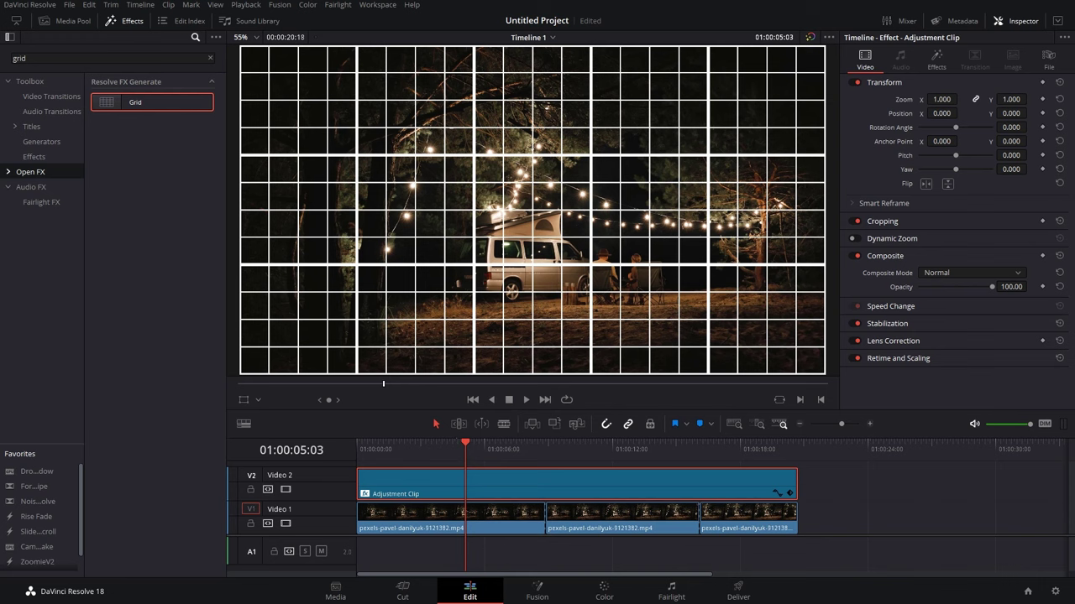
{"action": "left_click_drag", "start_coordinate": [459, 447], "coordinate": [496, 443]}
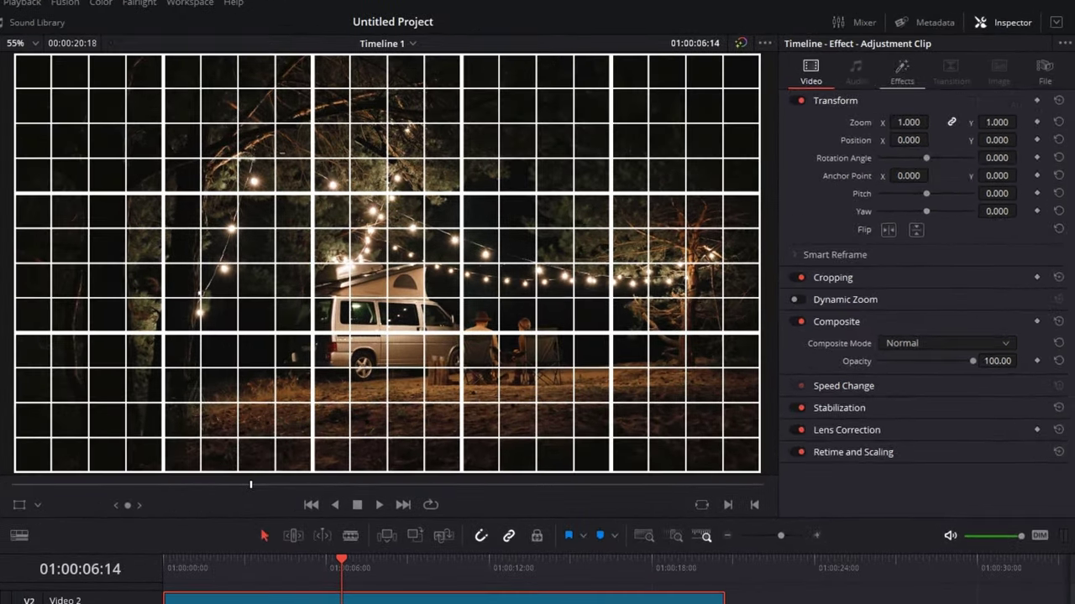
Set the adjustment clip's Grid effect to 3 row cells and 3 column cells.
{"action": "left_click", "coordinate": [936, 59]}
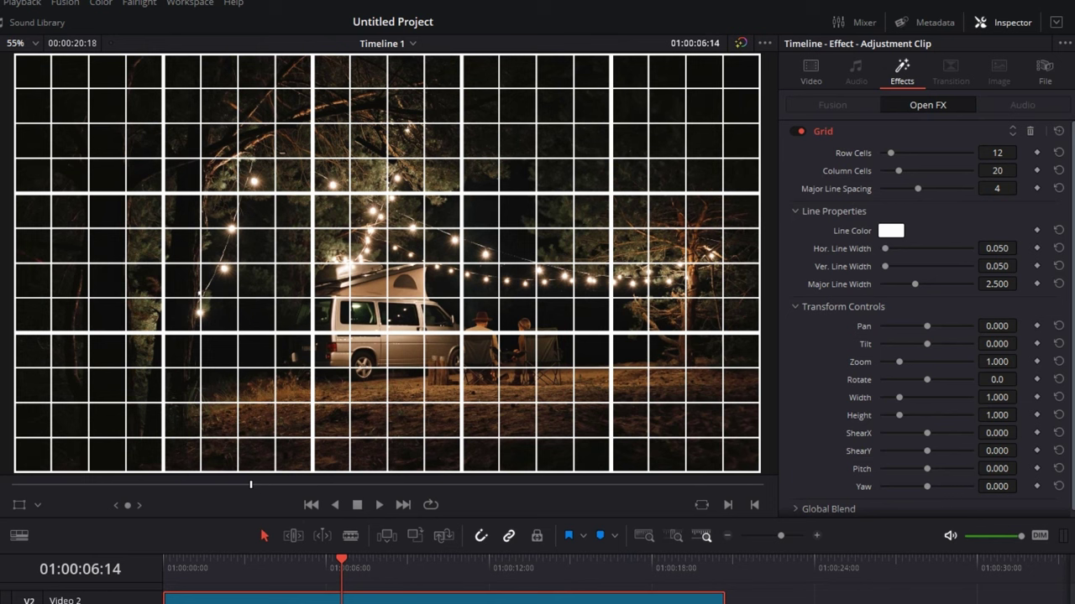
{"action": "left_click", "coordinate": [997, 152]}
{"action": "double_click", "coordinate": [996, 153]}
{"action": "type", "text": "3"}
{"action": "key", "text": "Return"}
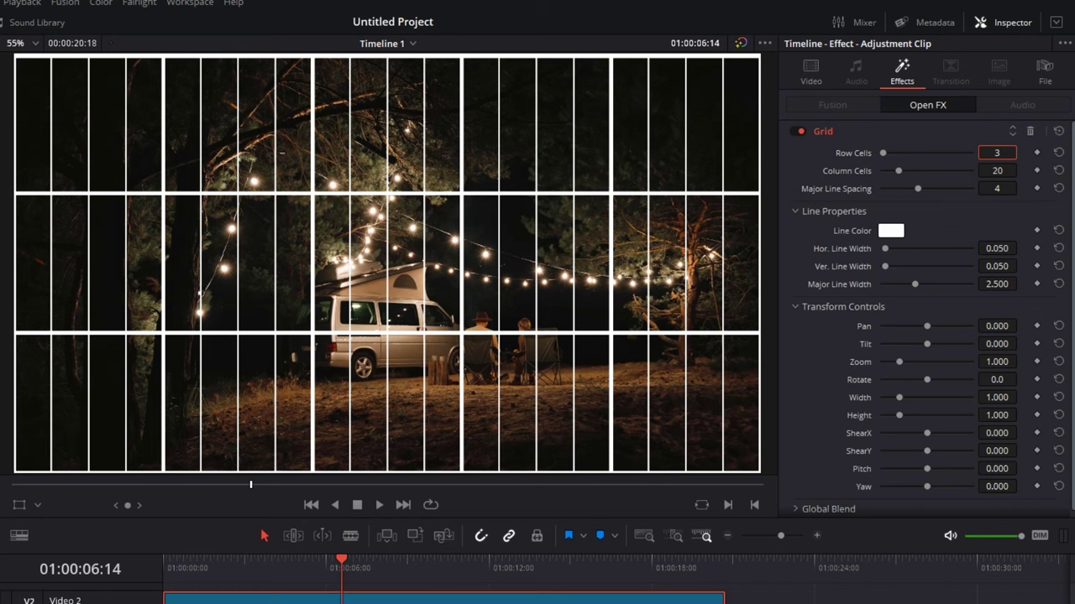
{"action": "double_click", "coordinate": [997, 170]}
{"action": "type", "text": "3"}
{"action": "key", "text": "Return"}
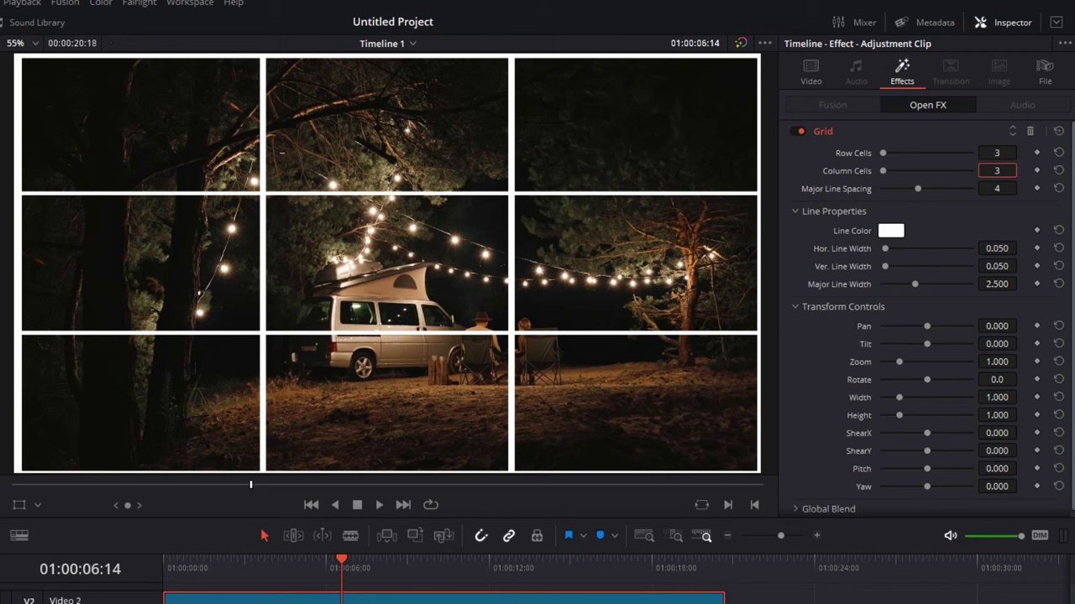
Try different line colors for the grid and settle on white (#ffffff).
{"action": "left_click", "coordinate": [891, 231]}
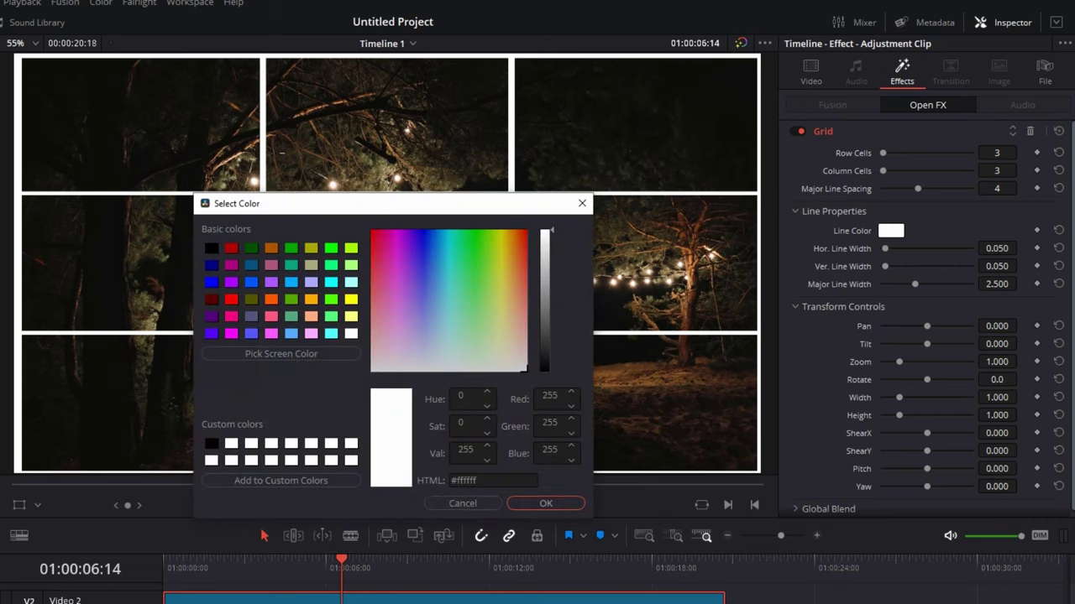
{"action": "left_click_drag", "start_coordinate": [420, 249], "coordinate": [371, 370]}
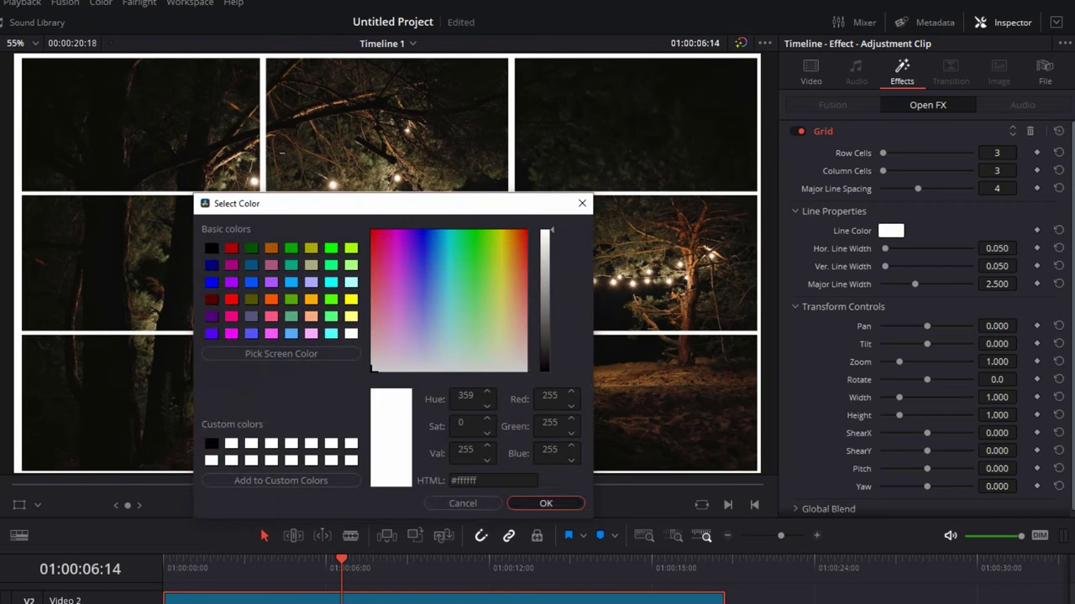
{"action": "left_click", "coordinate": [545, 503]}
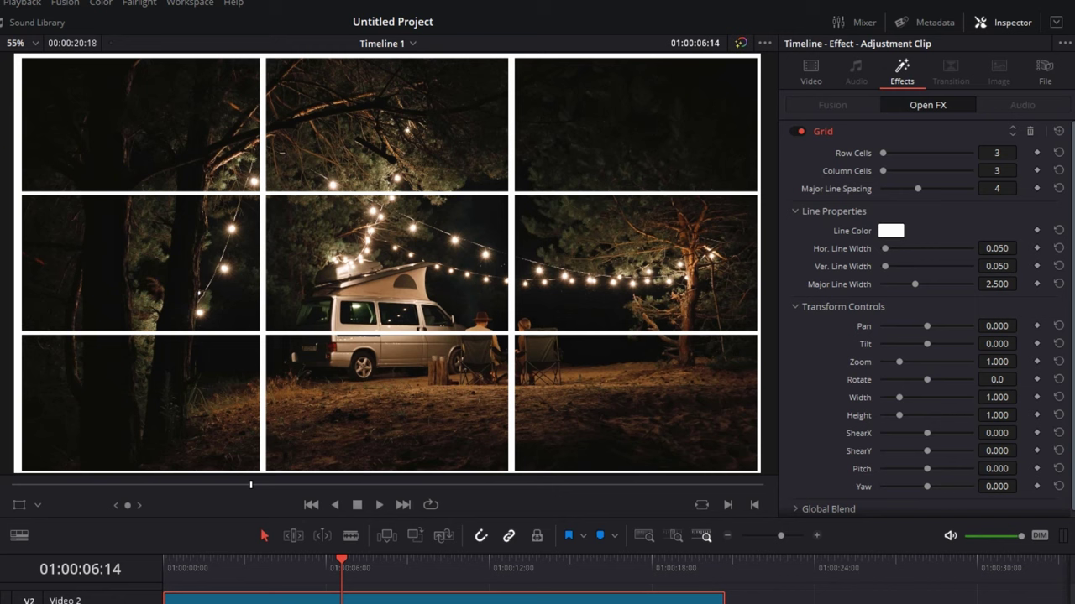
Try different horizontal, vertical and major line widths for the grid, resetting each one to its default.
{"action": "mouse_move", "coordinate": [885, 248]}
{"action": "left_mouse_down"}
{"action": "mouse_move", "coordinate": [911, 248]}
{"action": "mouse_move", "coordinate": [881, 248]}
{"action": "left_mouse_up"}
{"action": "left_click", "coordinate": [1059, 248]}
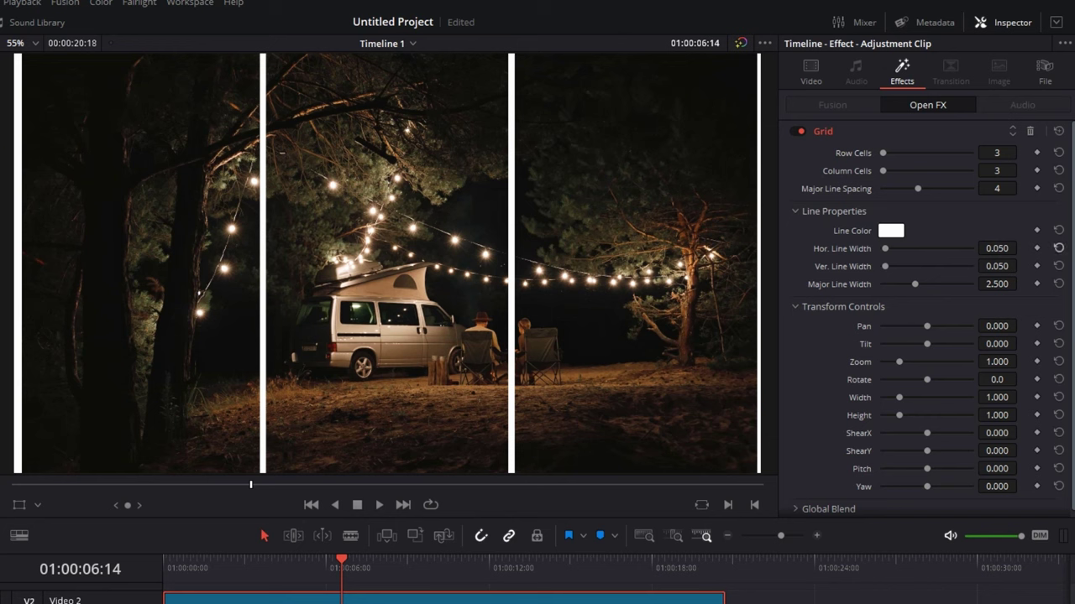
{"action": "mouse_move", "coordinate": [885, 266]}
{"action": "left_mouse_down"}
{"action": "mouse_move", "coordinate": [938, 284]}
{"action": "mouse_move", "coordinate": [881, 285]}
{"action": "left_mouse_up"}
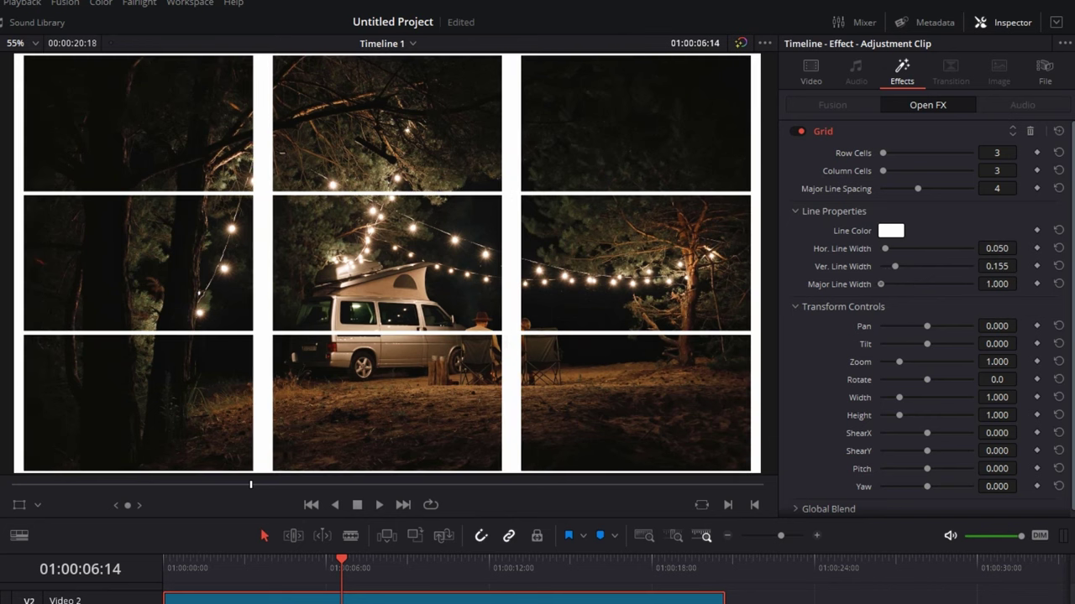
{"action": "left_click", "coordinate": [1059, 283]}
{"action": "left_click", "coordinate": [1059, 266]}
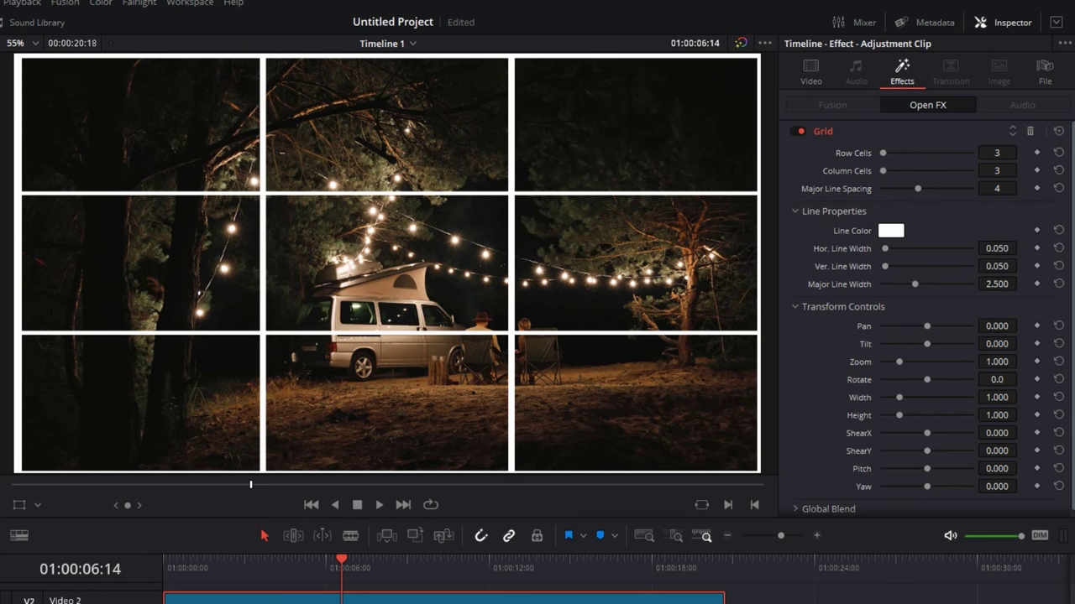
Lower the Grid effect's Global Blend to 0.294 and return to the adjustment clip's video settings.
{"action": "scroll", "coordinate": [926, 318], "scroll_direction": "down", "scroll_amount": 1}
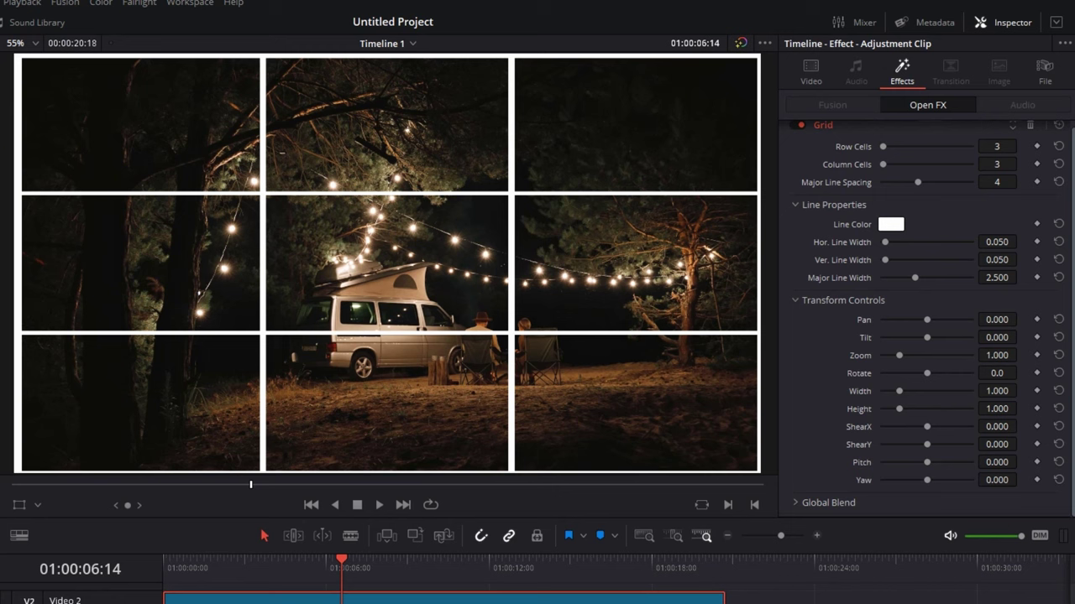
{"action": "left_click", "coordinate": [795, 503]}
{"action": "scroll", "coordinate": [796, 502], "scroll_direction": "down", "scroll_amount": 1}
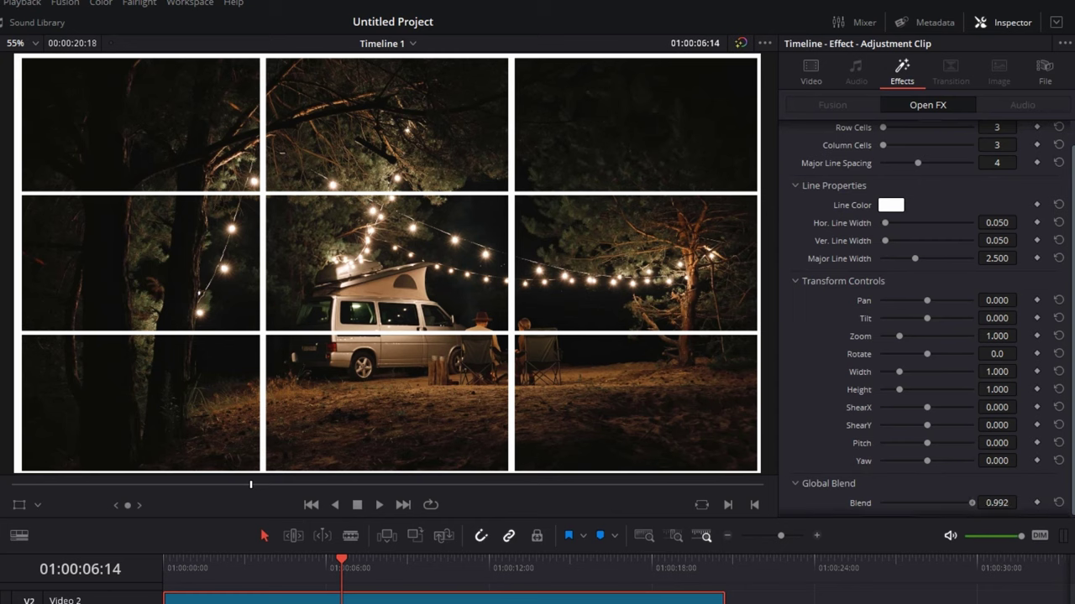
{"action": "left_click_drag", "start_coordinate": [997, 502], "coordinate": [907, 503]}
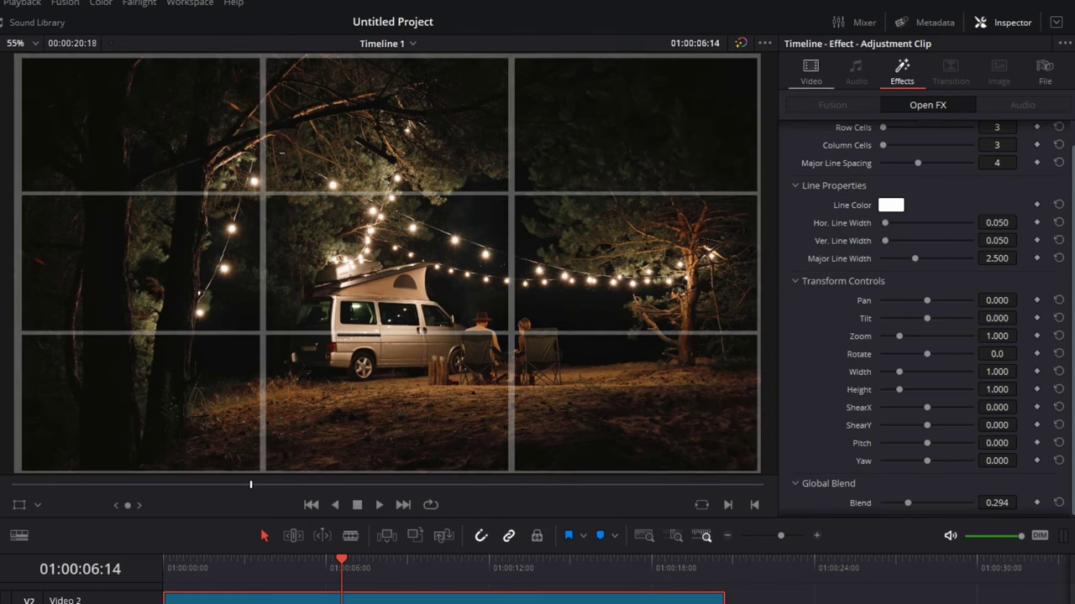
{"action": "left_click", "coordinate": [811, 72]}
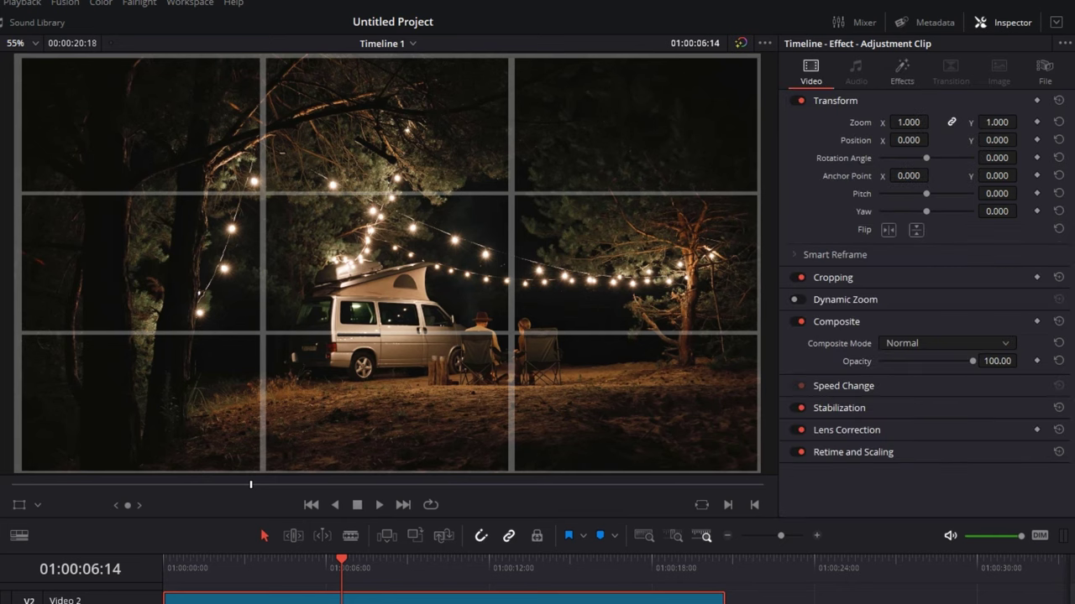
Raise the Grid effect's Global Blend to its maximum and save the project.
{"action": "mouse_move", "coordinate": [973, 361]}
{"action": "left_mouse_down"}
{"action": "mouse_move", "coordinate": [892, 361]}
{"action": "mouse_move", "coordinate": [972, 361]}
{"action": "left_mouse_up"}
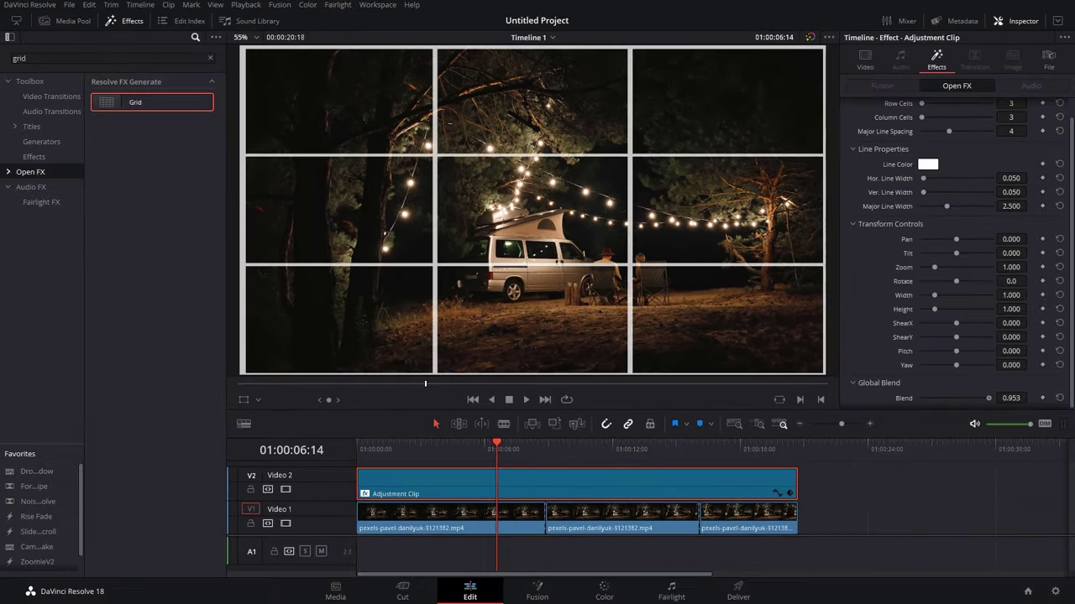
{"action": "left_click_drag", "start_coordinate": [979, 397], "coordinate": [994, 398]}
{"action": "left_click", "coordinate": [853, 382]}
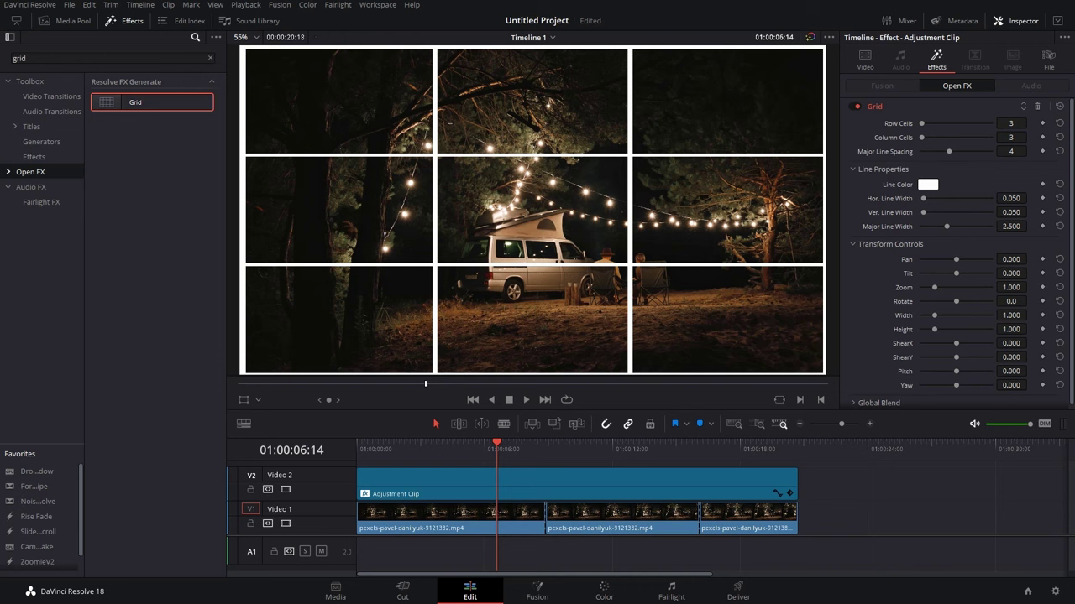
{"action": "key", "text": "ctrl+s"}
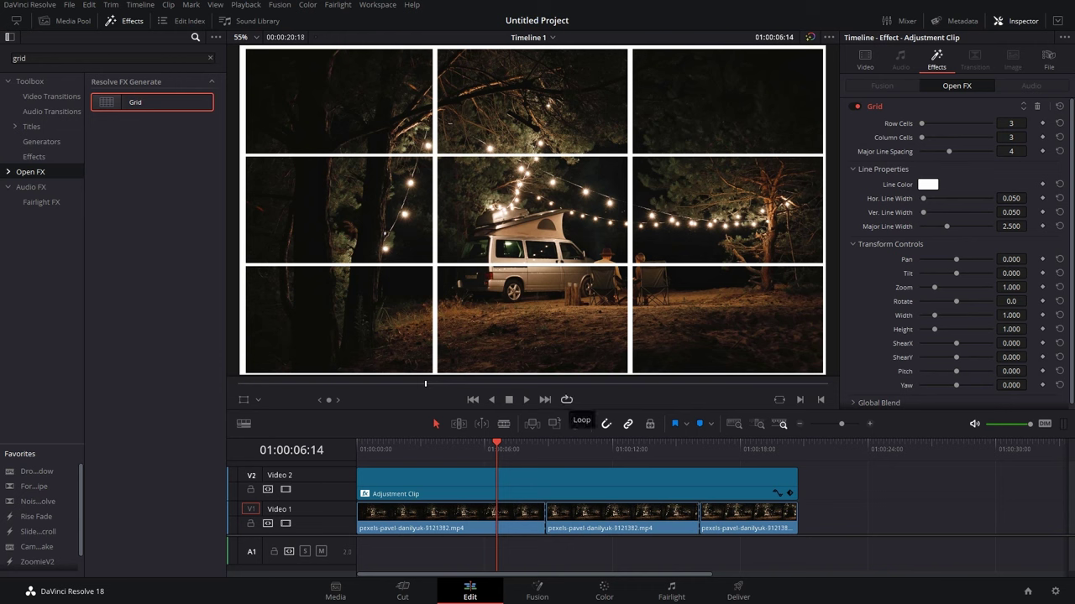
Disable and re-enable the adjustment clip several times to compare the frame with and without the grid.
{"action": "left_click", "coordinate": [578, 485]}
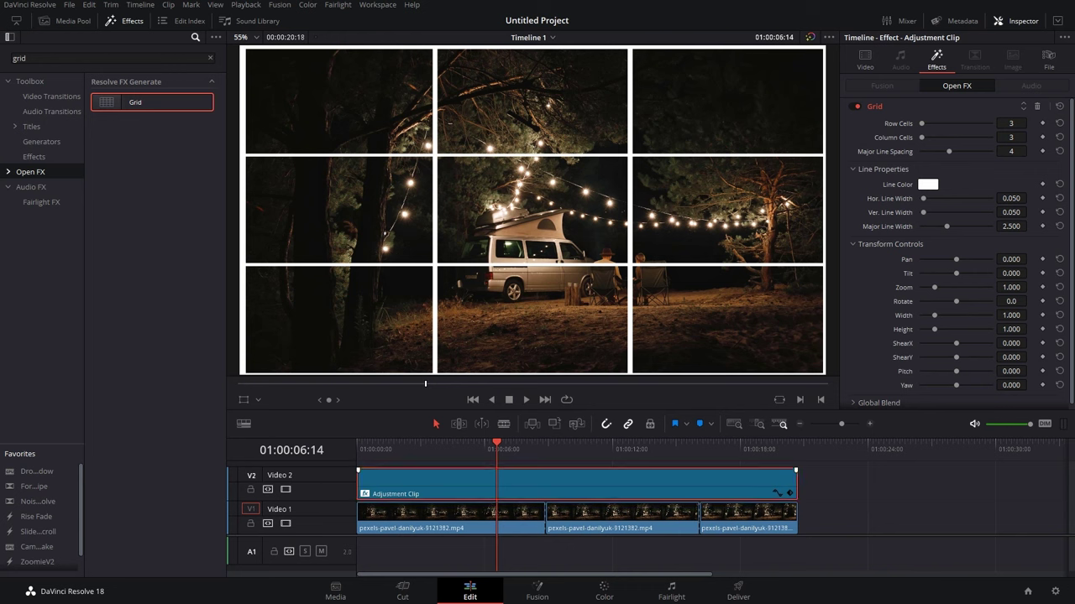
{"action": "key", "text": "d"}
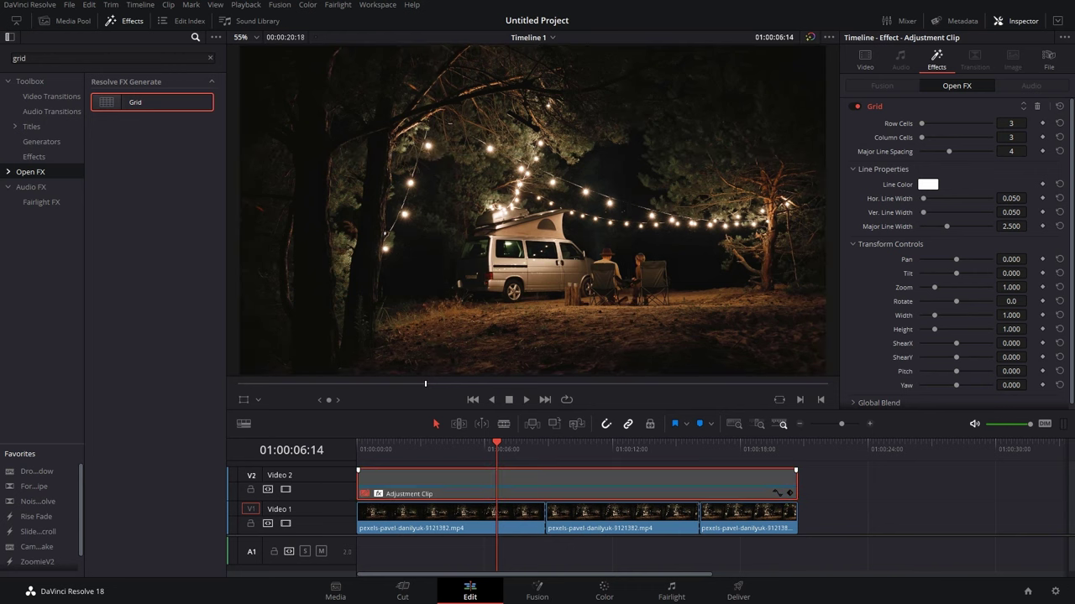
{"action": "key", "text": "d"}
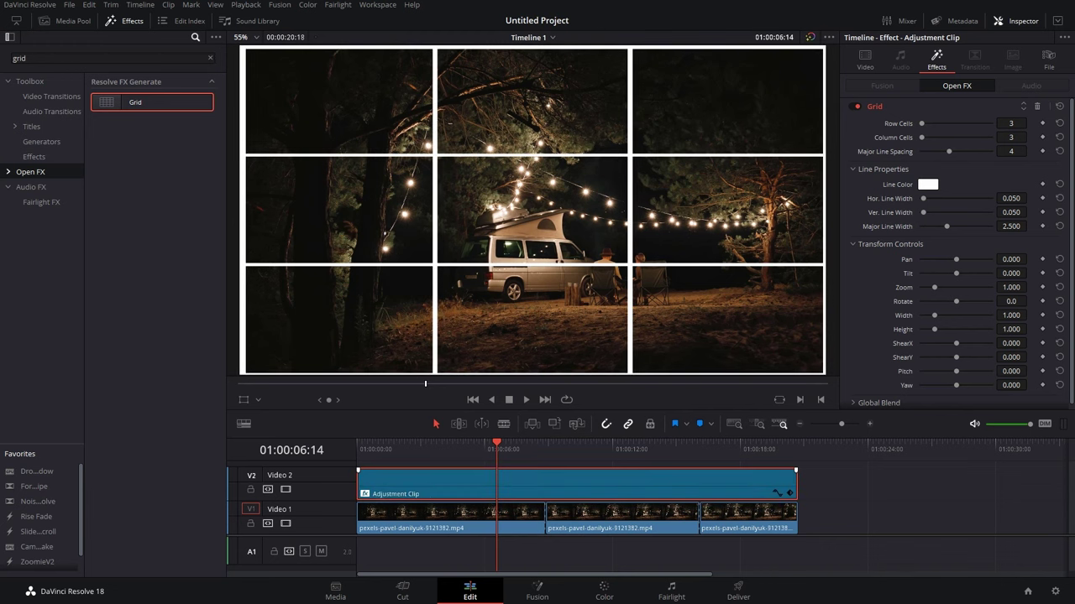
{"action": "key", "text": "d"}
{"action": "key", "text": "d"}
{"action": "key", "text": "d"}
{"action": "key", "text": "d"}
Disable and re-enable each of the three video clips on the Video 1 track in turn.
{"action": "left_click", "coordinate": [452, 518]}
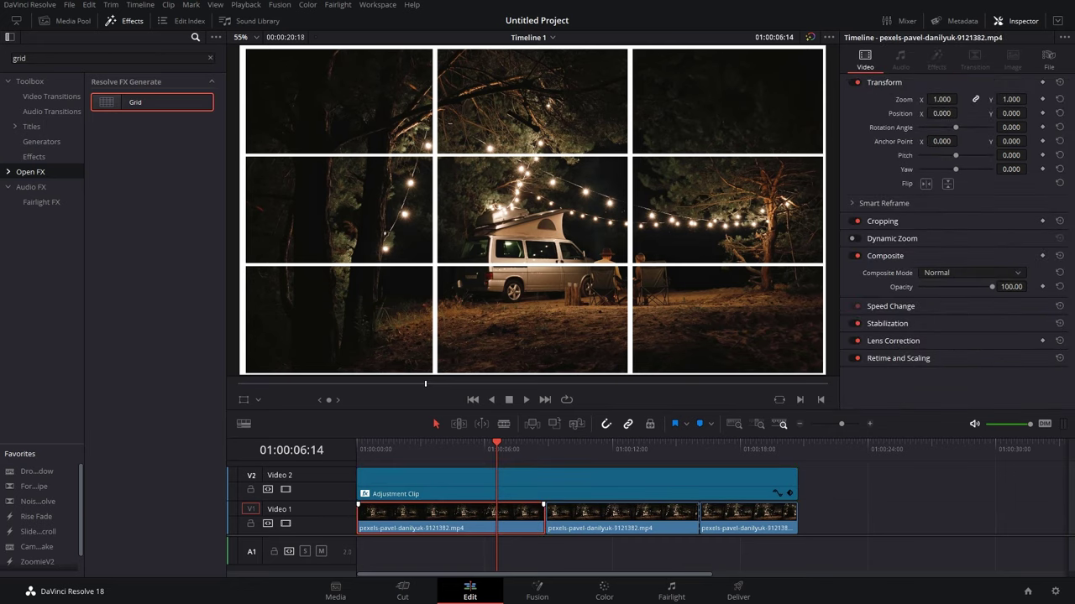
{"action": "key", "text": "d"}
{"action": "key", "text": "d"}
{"action": "left_click", "coordinate": [622, 518]}
{"action": "key", "text": "d"}
{"action": "key", "text": "d"}
{"action": "left_click", "coordinate": [702, 518]}
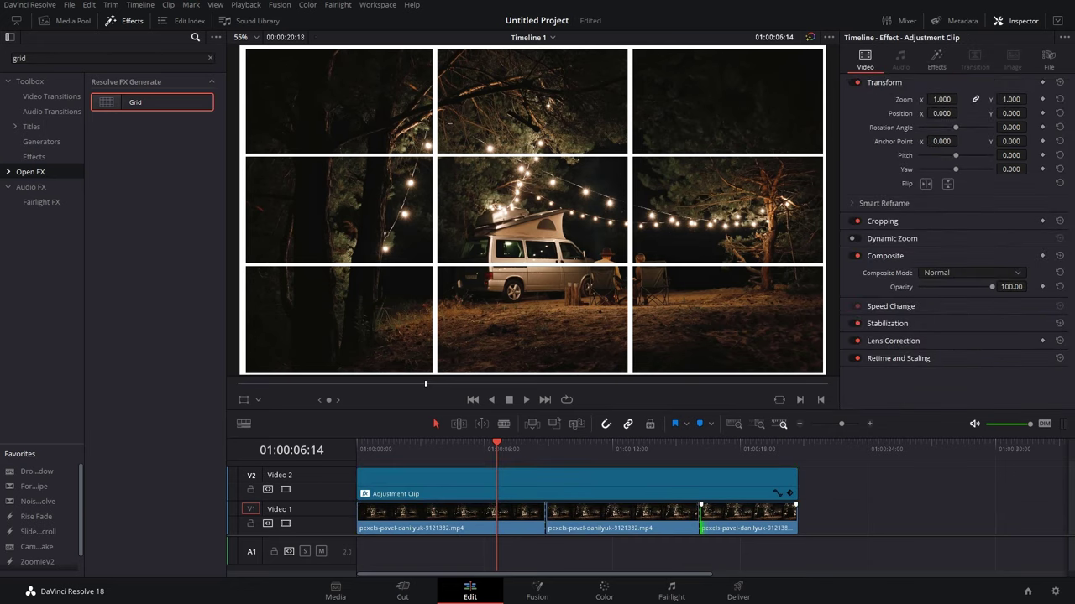
{"action": "left_click", "coordinate": [739, 519]}
{"action": "key", "text": "d"}
{"action": "key", "text": "d"}
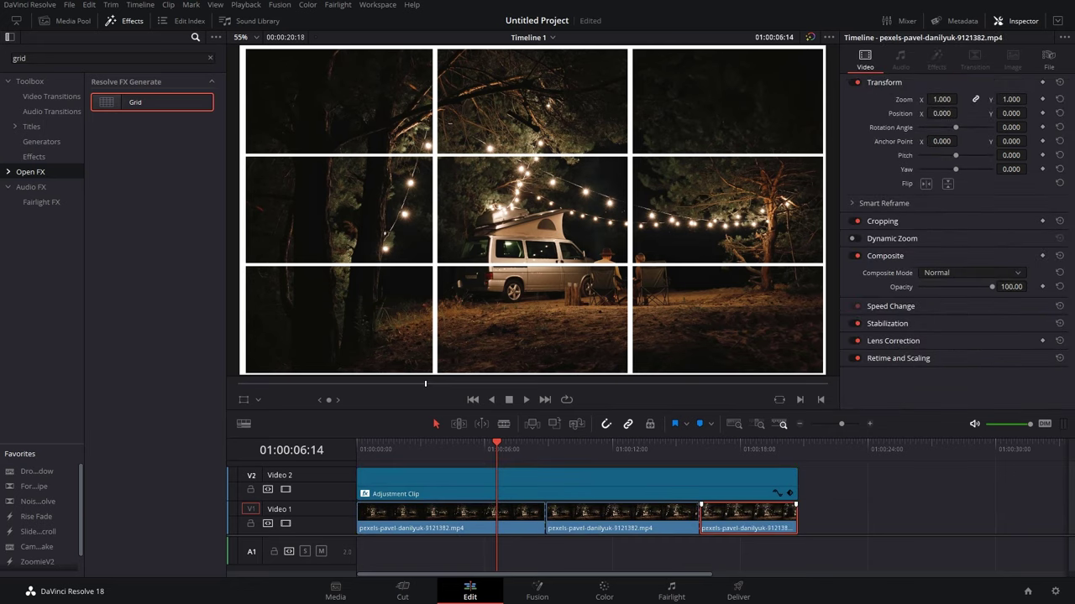
Open the adjustment clip on the Fusion page and turn on the guides for the MediaOut1 viewer.
{"action": "left_click", "coordinate": [537, 591]}
{"action": "left_click", "coordinate": [538, 591]}
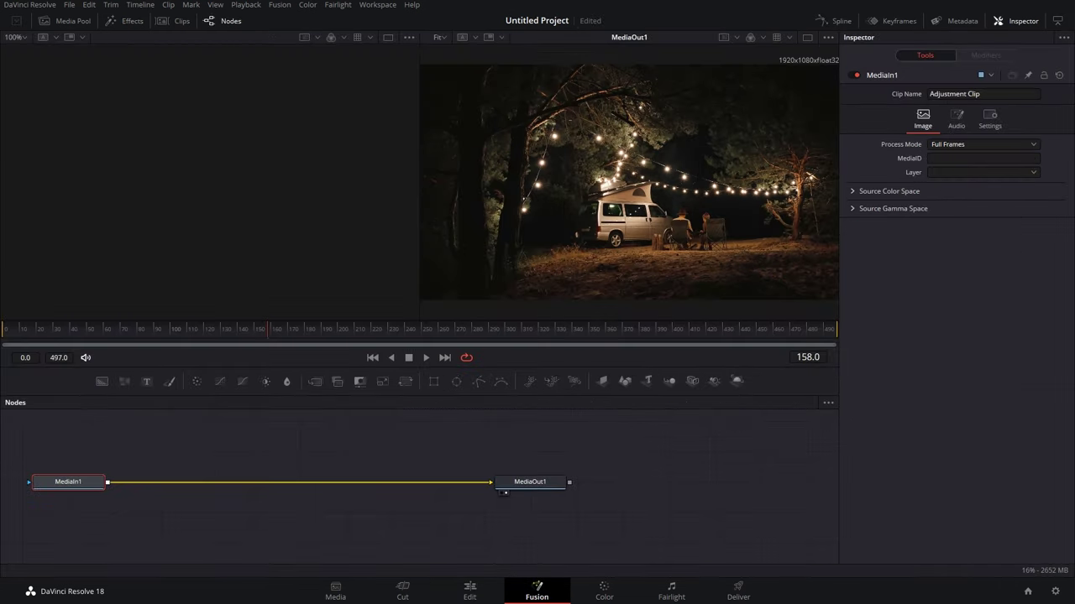
{"action": "right_click", "coordinate": [616, 194]}
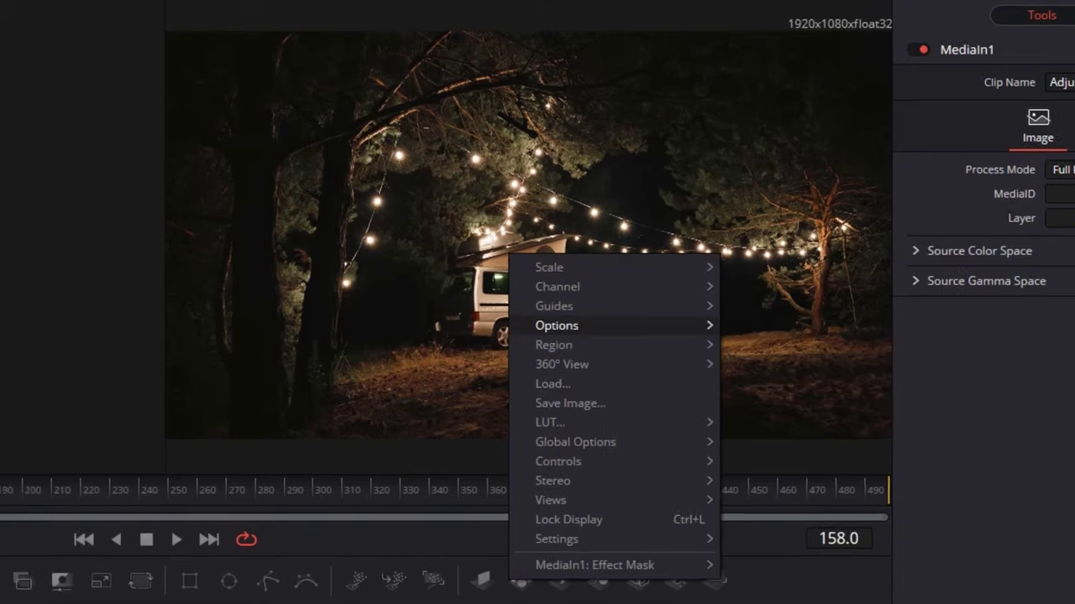
{"action": "mouse_move", "coordinate": [588, 306]}
{"action": "left_click", "coordinate": [778, 305]}
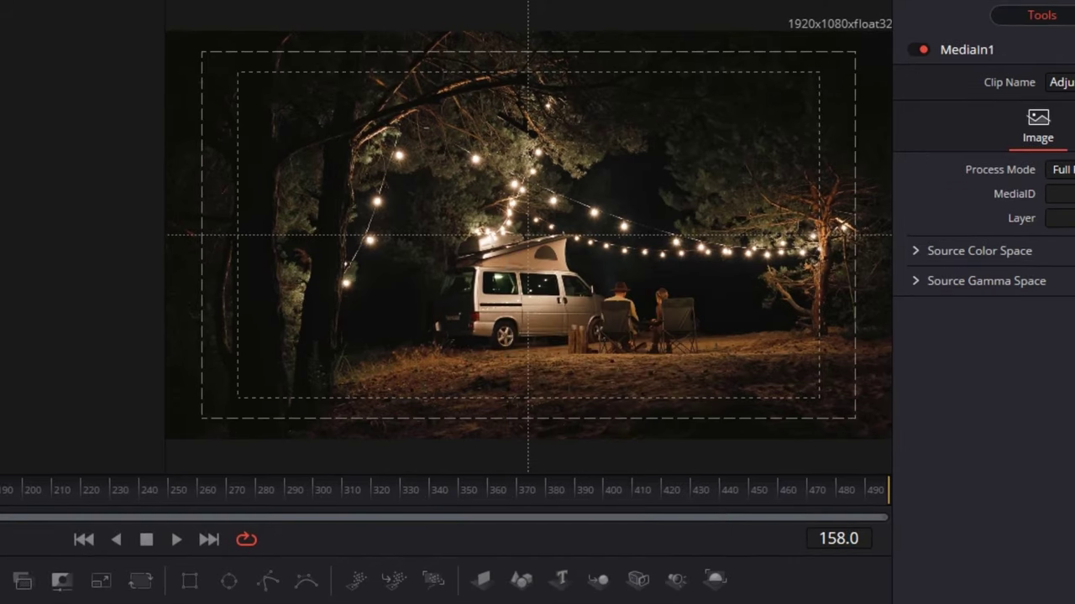